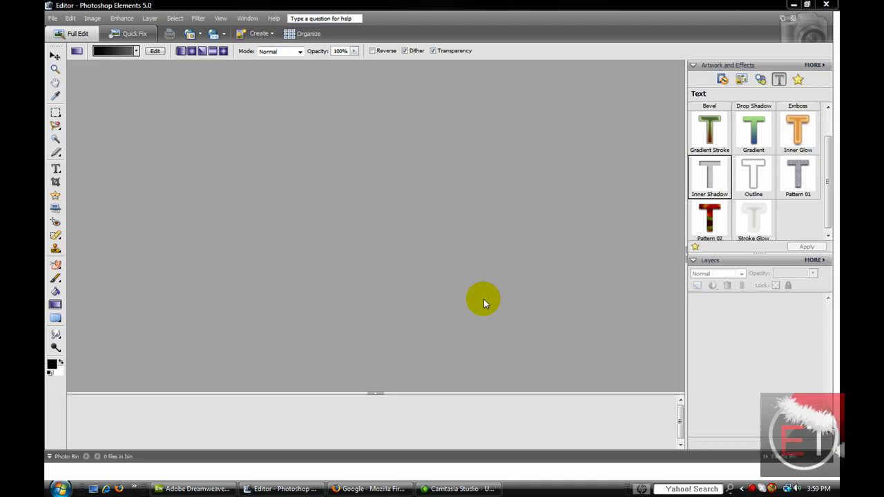
# Step: In Firefox, load ethanstutorials.com by typing 'ethans' and accepting the autocomplete suggestion
pyautogui.click(373, 489)
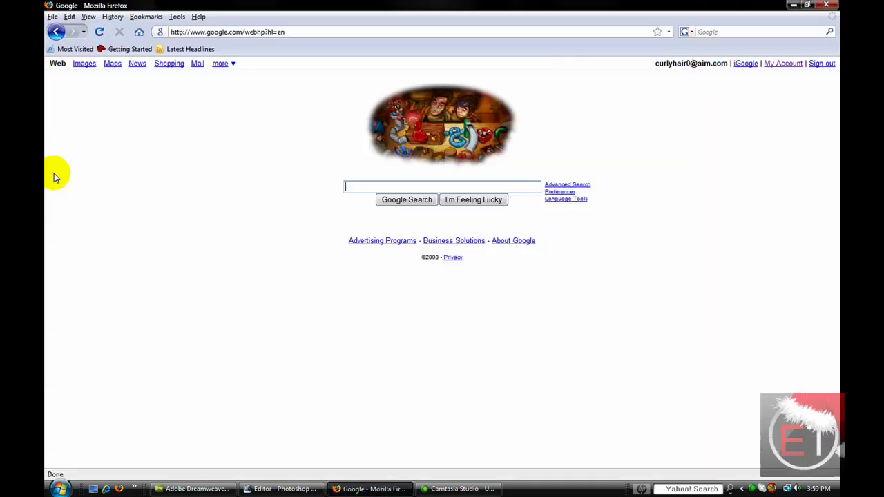
pyautogui.click(209, 32)
pyautogui.write('ethans')
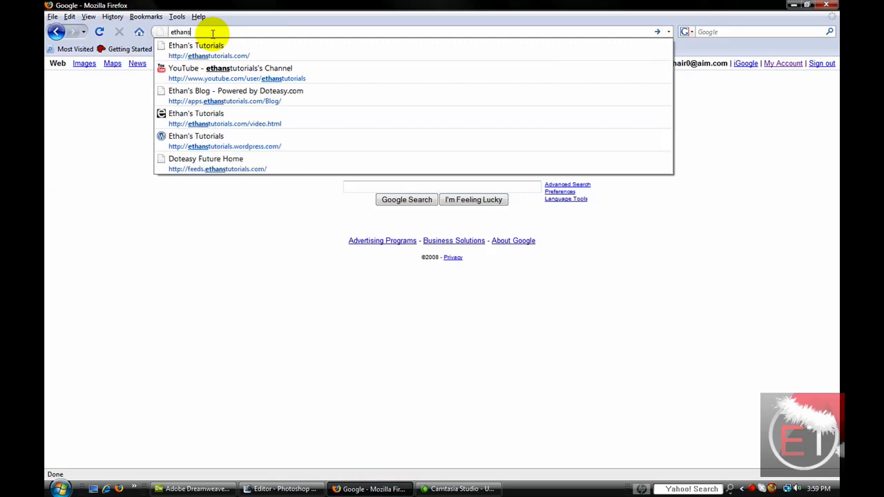
pyautogui.press('Down')
pyautogui.press('Return')
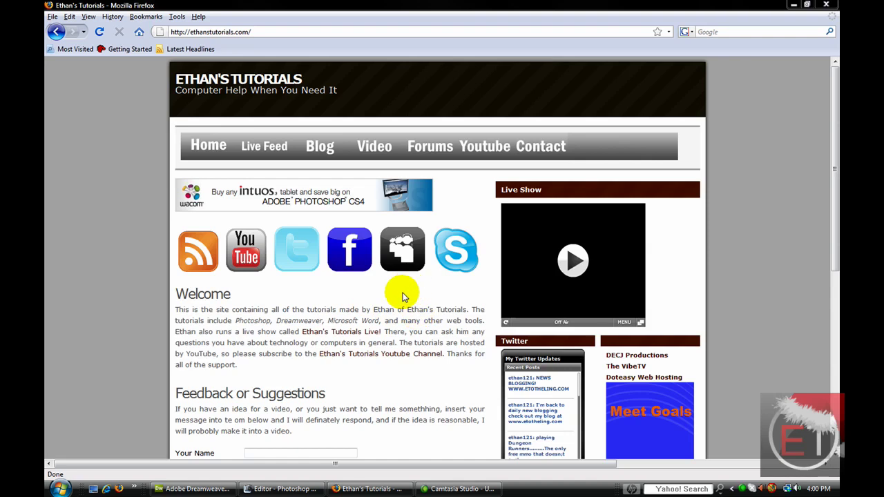
# Step: Create a new blank 300×300 px, 72 ppi white document named 'App Logo'
pyautogui.click(299, 490)
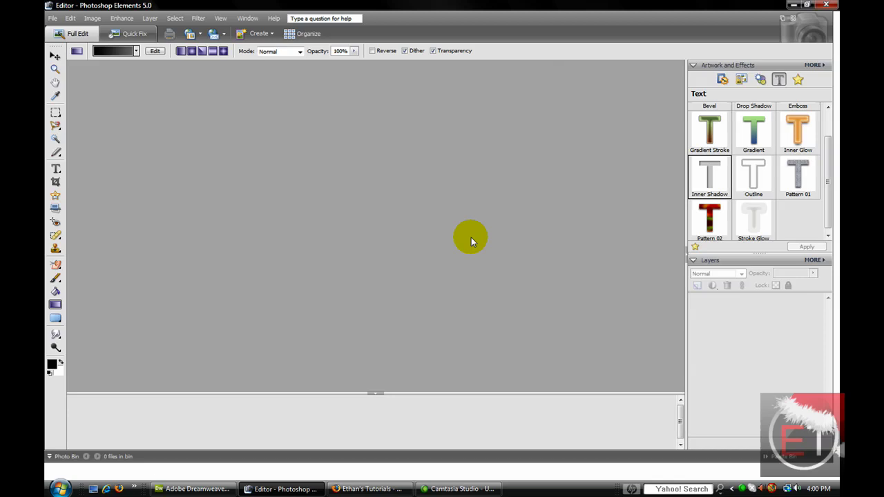
pyautogui.click(51, 19)
pyautogui.moveTo(55, 31)
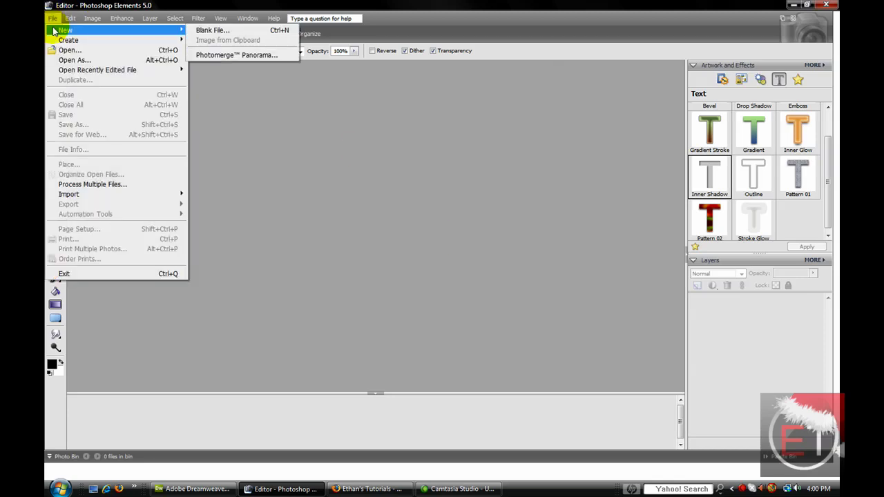
pyautogui.click(210, 31)
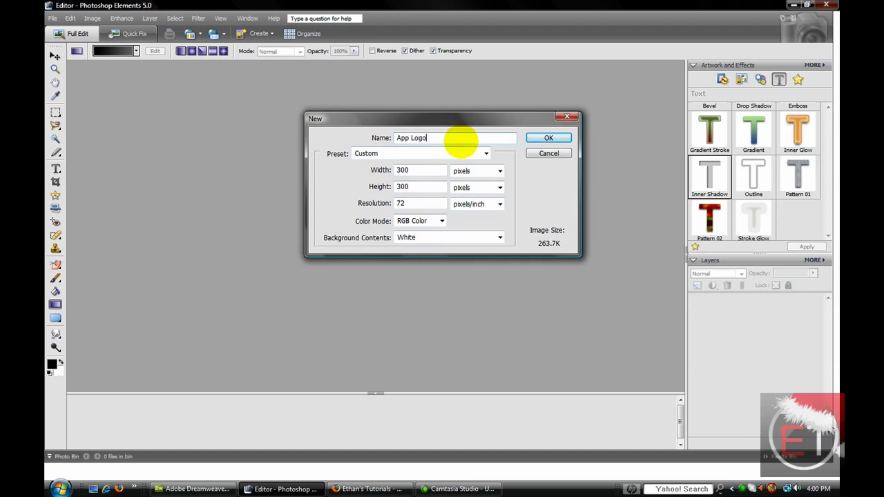
pyautogui.write('App Logo')
pyautogui.press('Return')
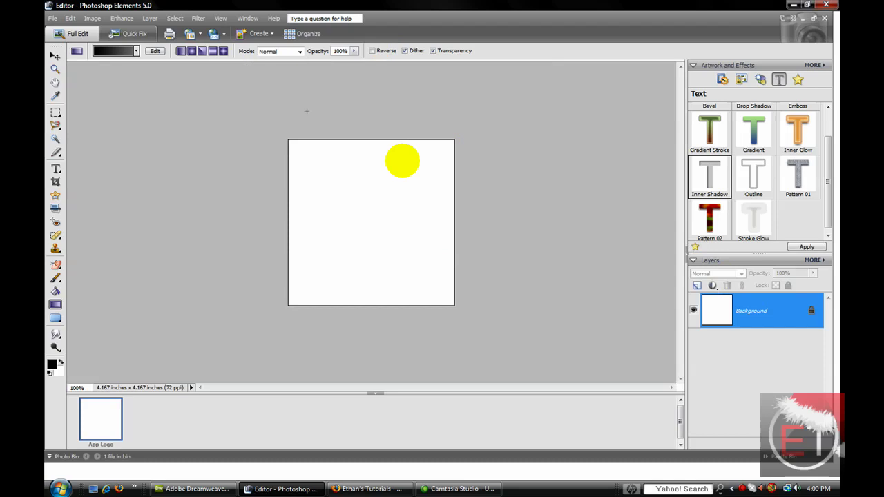
# Step: Draw a grey 50 px-radius rounded square and centre it on the canvas
pyautogui.click(55, 319)
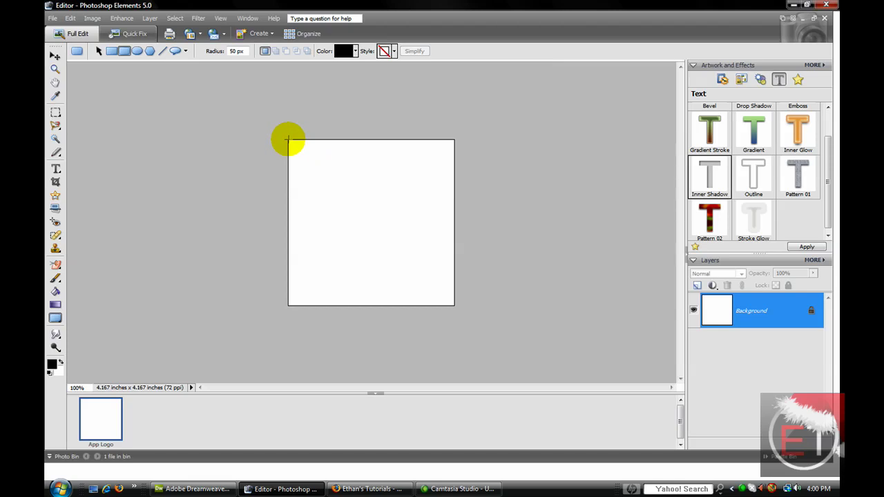
pyautogui.moveTo(288, 140); pyautogui.dragTo(437, 292)
pyautogui.click(56, 55)
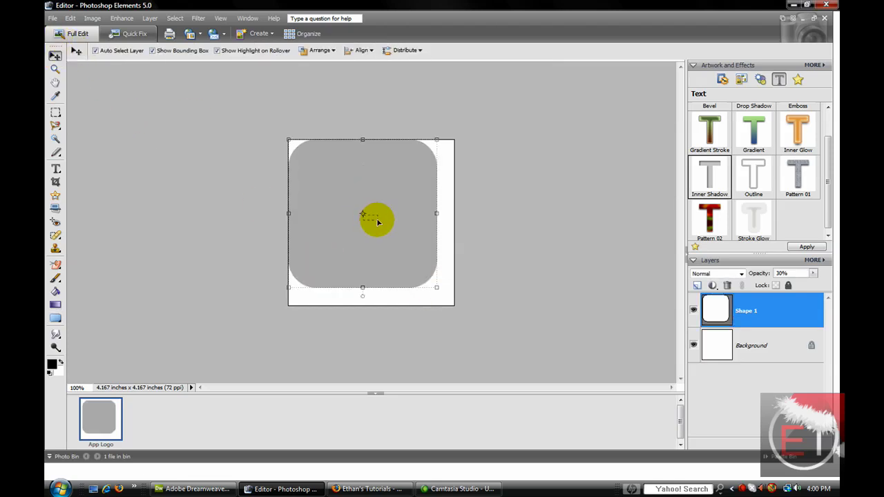
pyautogui.moveTo(363, 212); pyautogui.dragTo(372, 220)
pyautogui.press('Return')
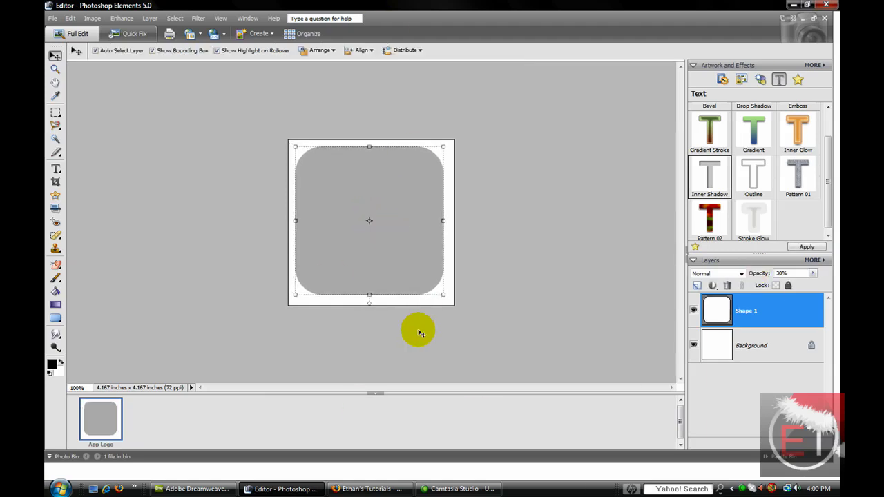
# Step: Select the rounded square with the Magic Wand, simplifying its shape layer
pyautogui.click(56, 140)
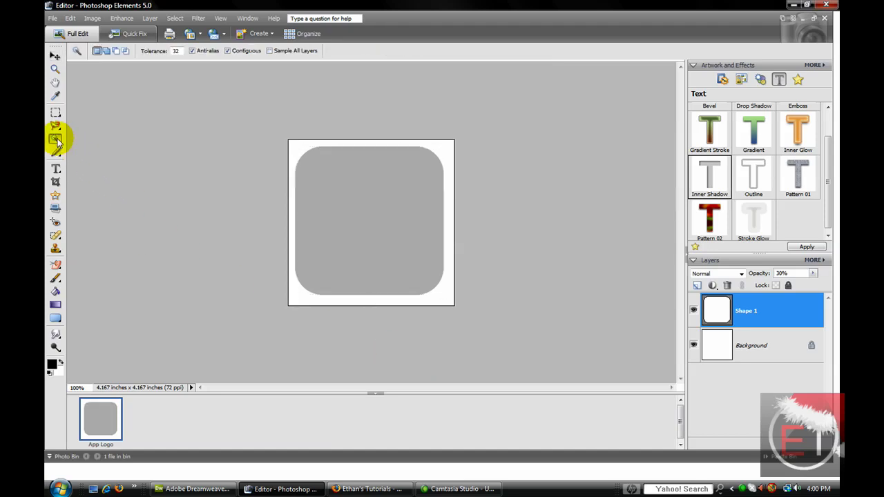
pyautogui.click(358, 209)
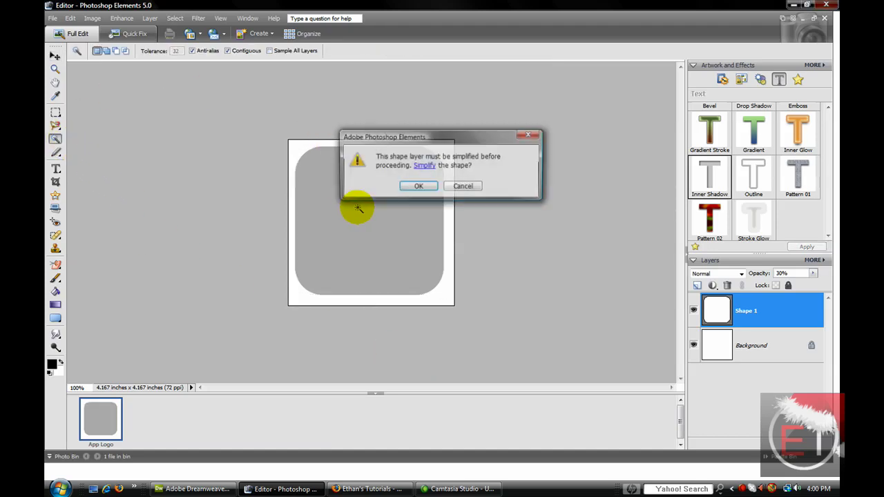
pyautogui.click(419, 186)
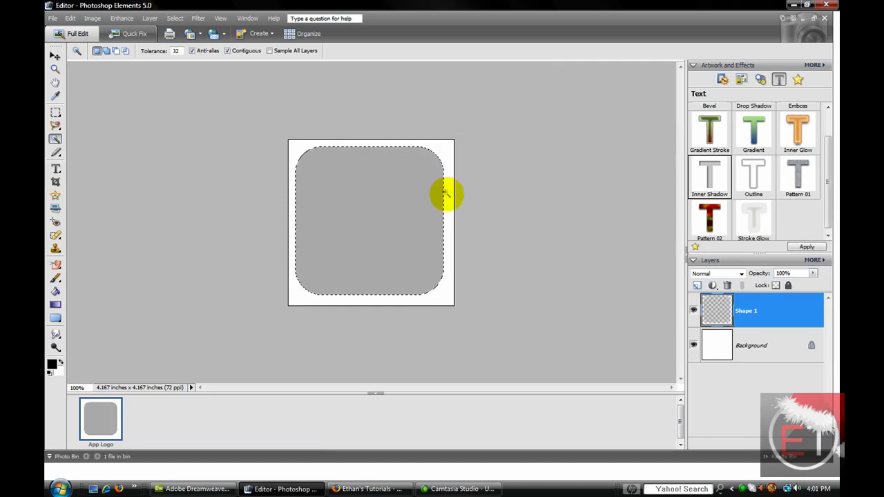
# Step: Fill the selection with a black-to-dark-grey gradient, dark grey at top and black at bottom
pyautogui.click(57, 303)
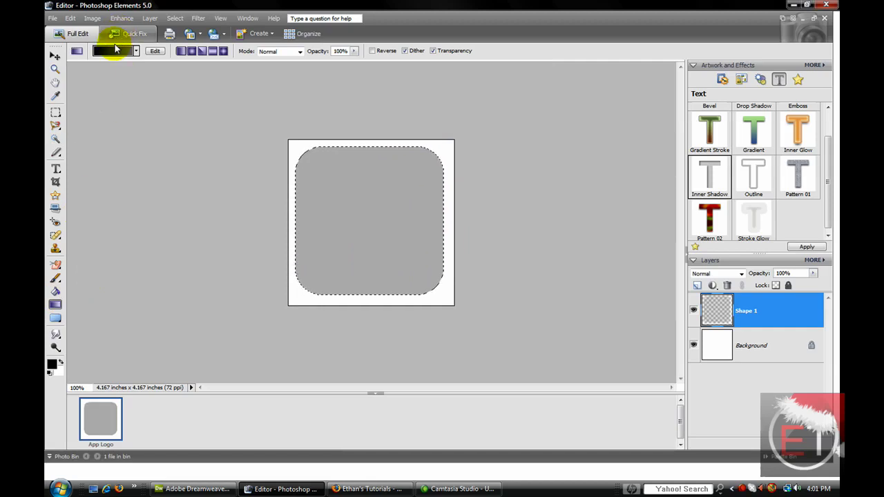
pyautogui.click(112, 51)
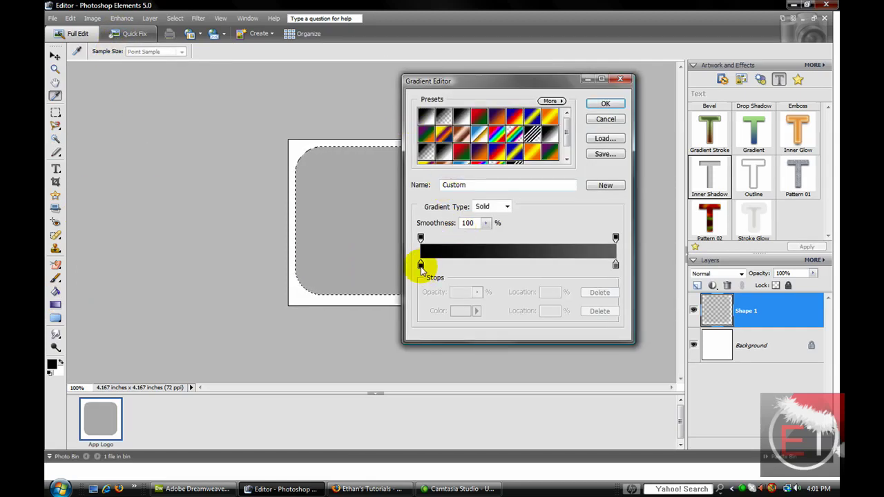
pyautogui.doubleClick(421, 266)
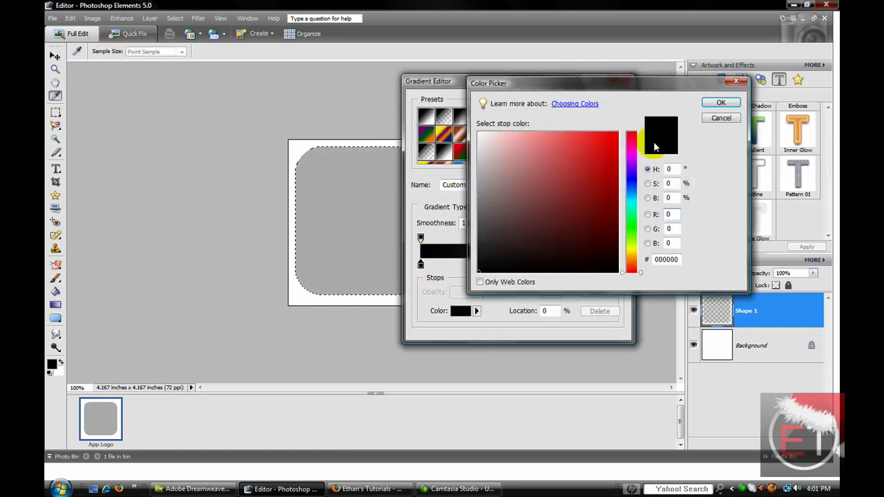
pyautogui.click(722, 103)
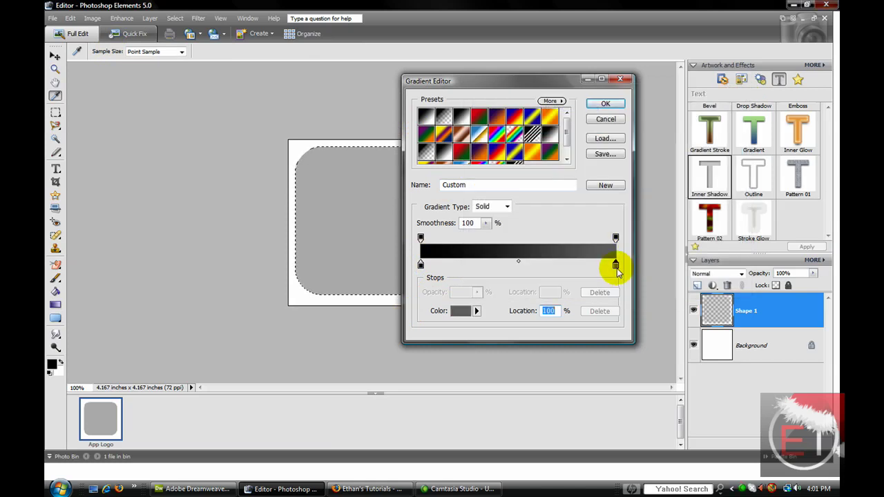
pyautogui.doubleClick(616, 266)
pyautogui.moveTo(543, 184); pyautogui.dragTo(474, 215)
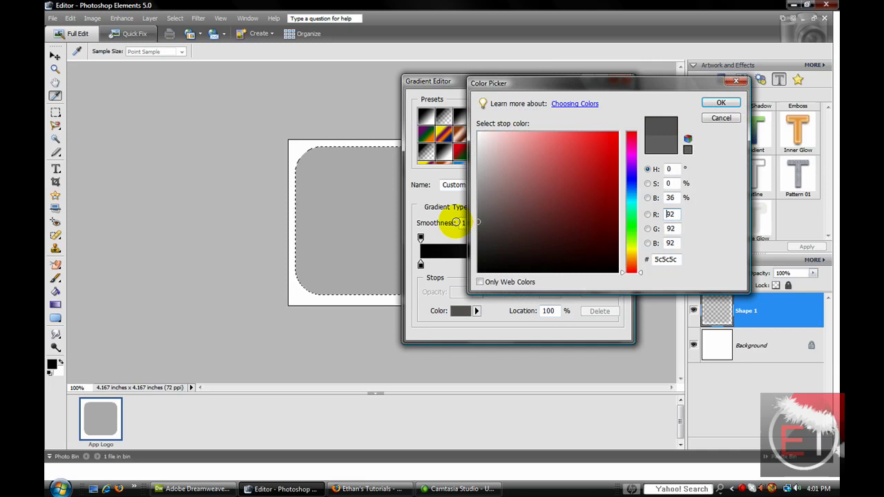
pyautogui.click(721, 103)
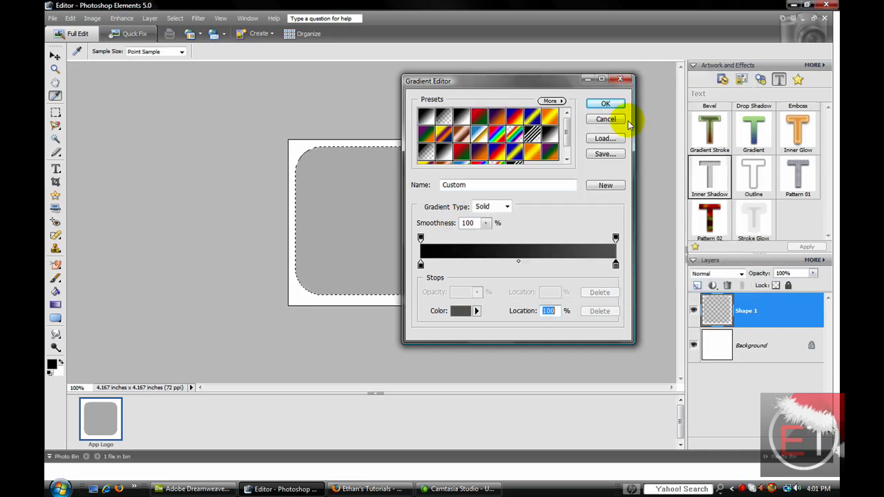
pyautogui.click(605, 105)
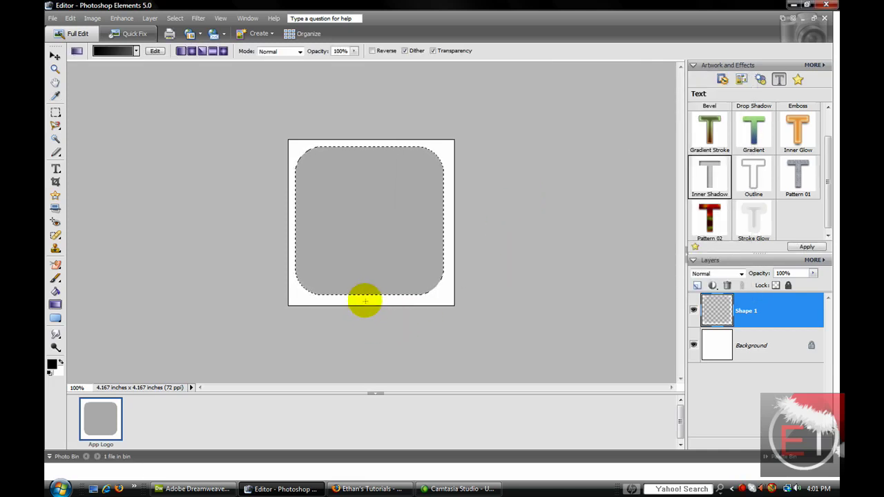
pyautogui.moveTo(366, 296); pyautogui.dragTo(364, 145)
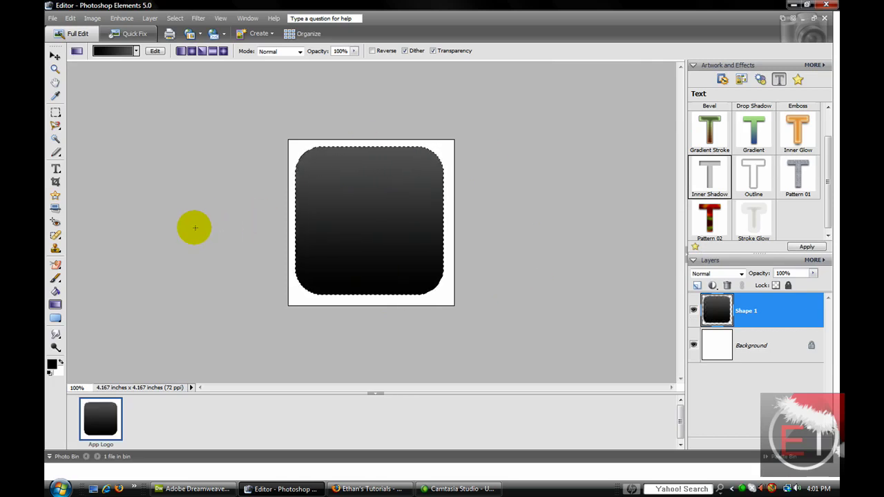
# Step: In Firefox, search Google Images for 'myspace logo'
pyautogui.click(373, 489)
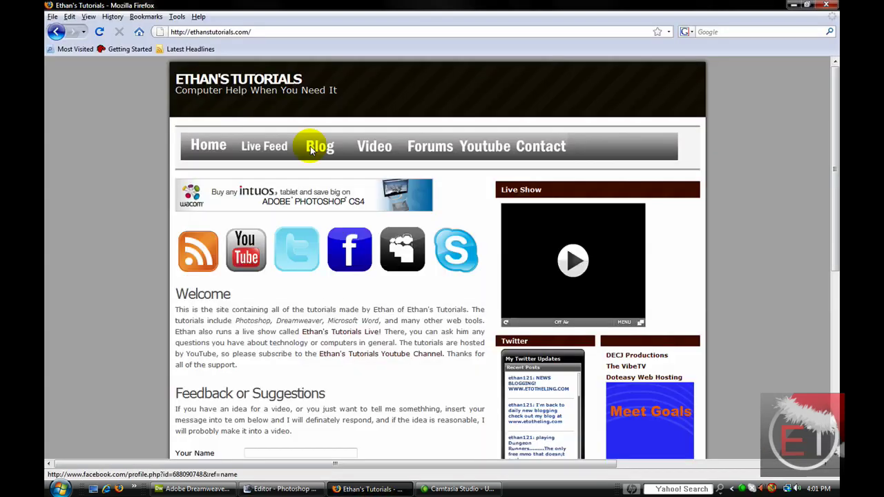
pyautogui.write('google.com')
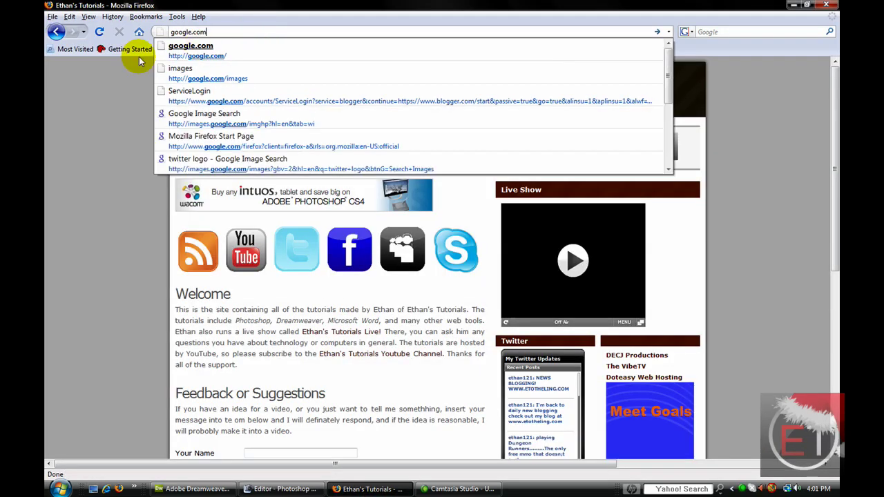
pyautogui.press('Return')
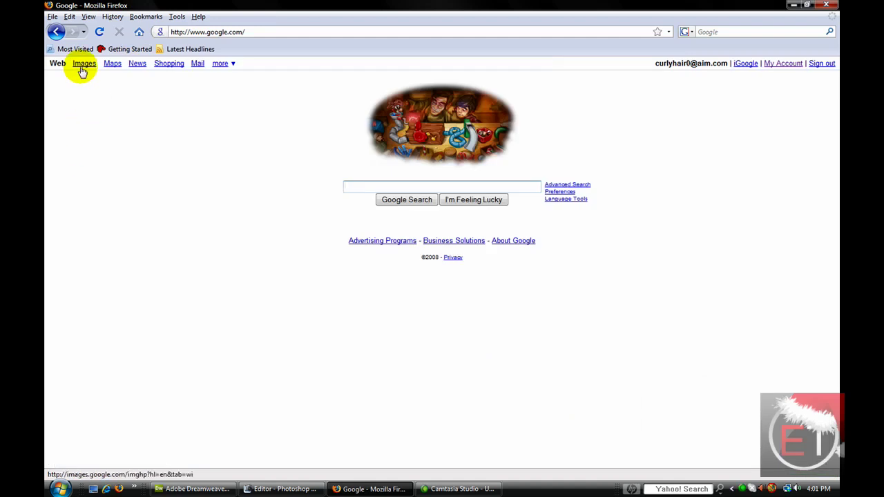
pyautogui.click(83, 64)
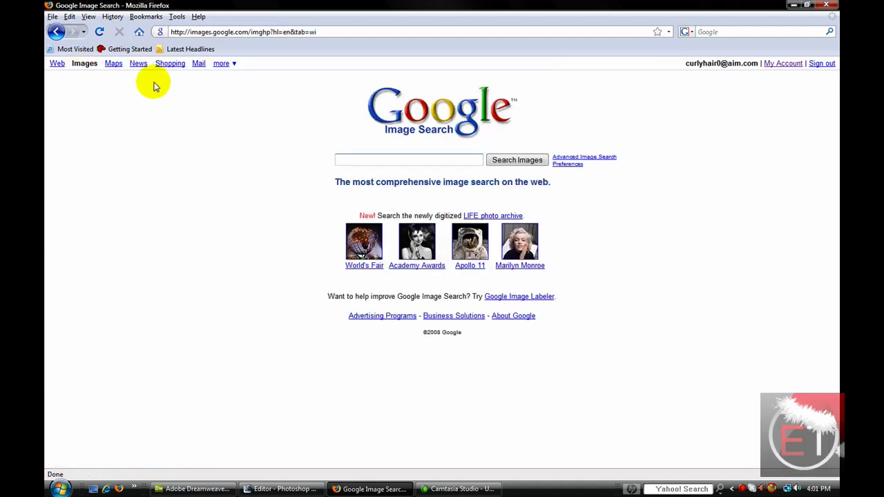
pyautogui.click(380, 159)
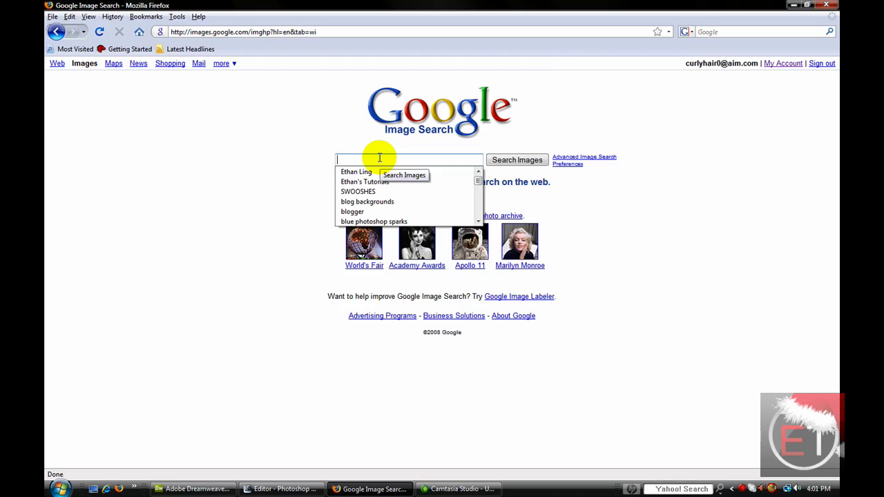
pyautogui.write('m')
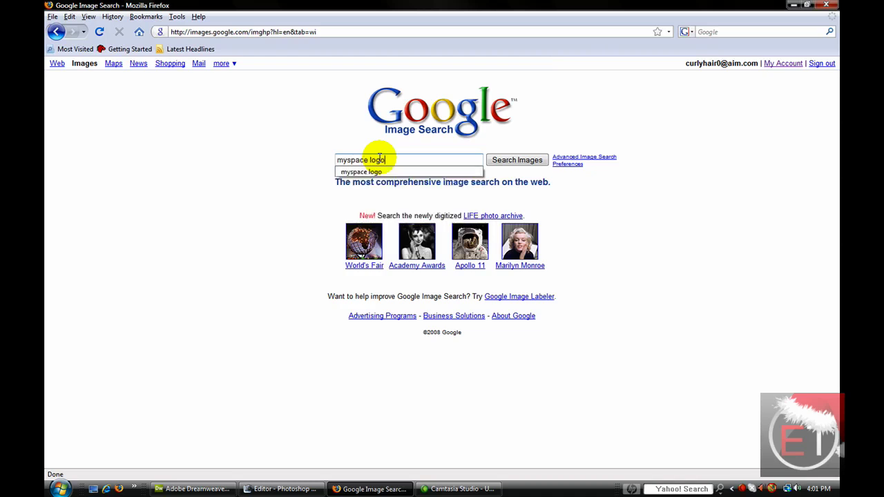
pyautogui.write('yspace logo')
pyautogui.press('Return')
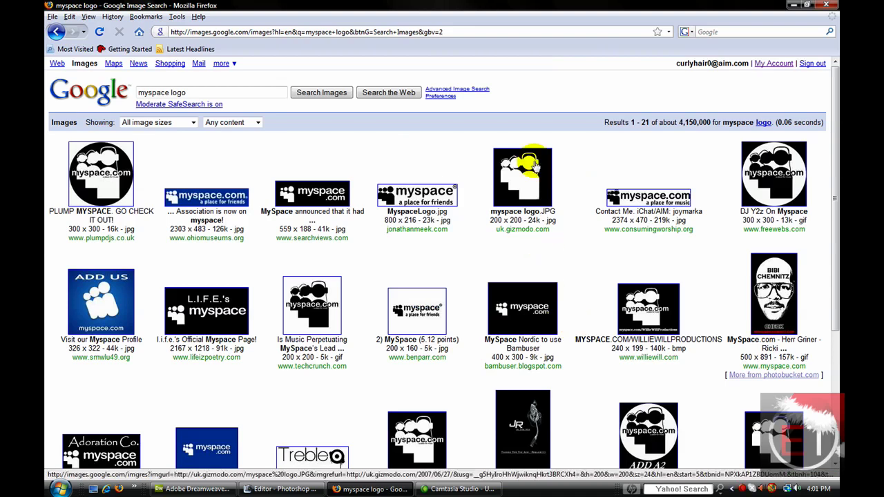
# Step: Open the gizmodo MySpace logo result at full size and copy the image
pyautogui.click(535, 164)
pyautogui.click(77, 100)
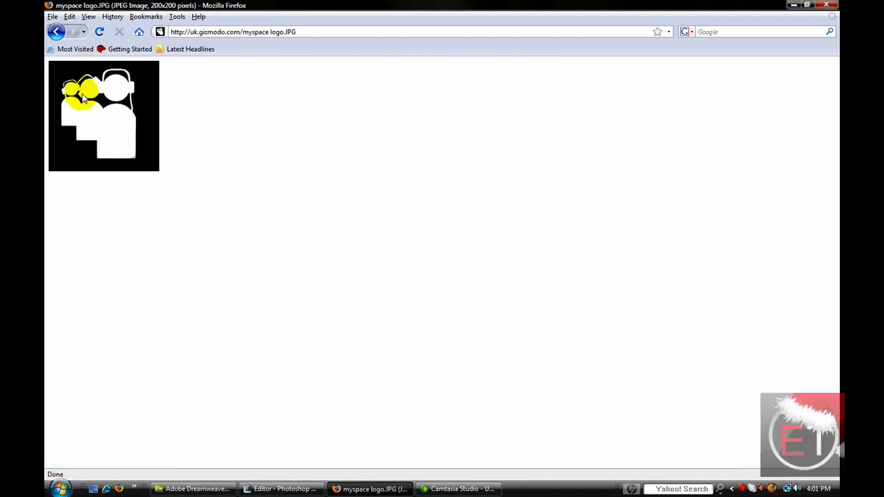
pyautogui.rightClick(119, 116)
pyautogui.click(159, 125)
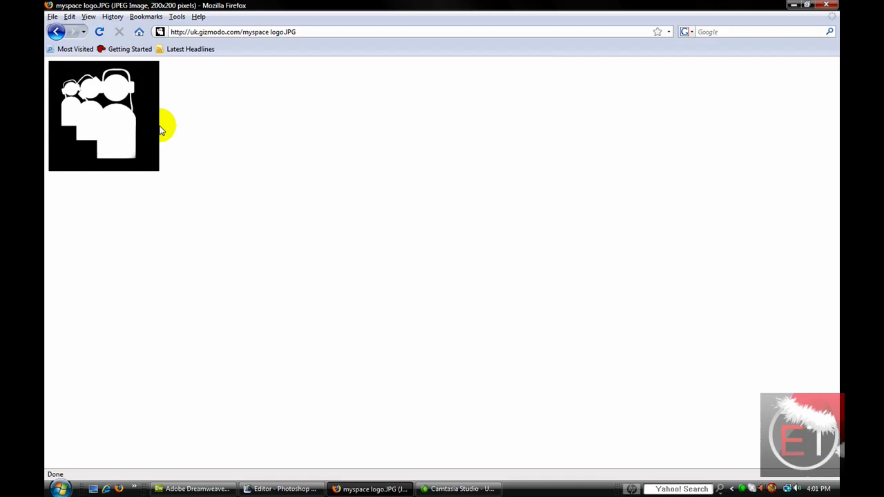
# Step: Paste the MySpace logo into App Logo as Layer 1, nudge it up, and hide Shape 1
pyautogui.click(290, 488)
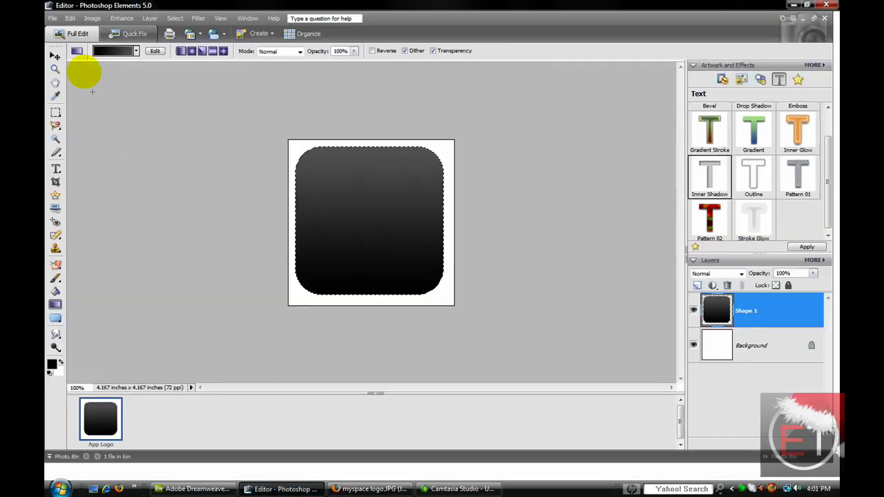
pyautogui.click(69, 18)
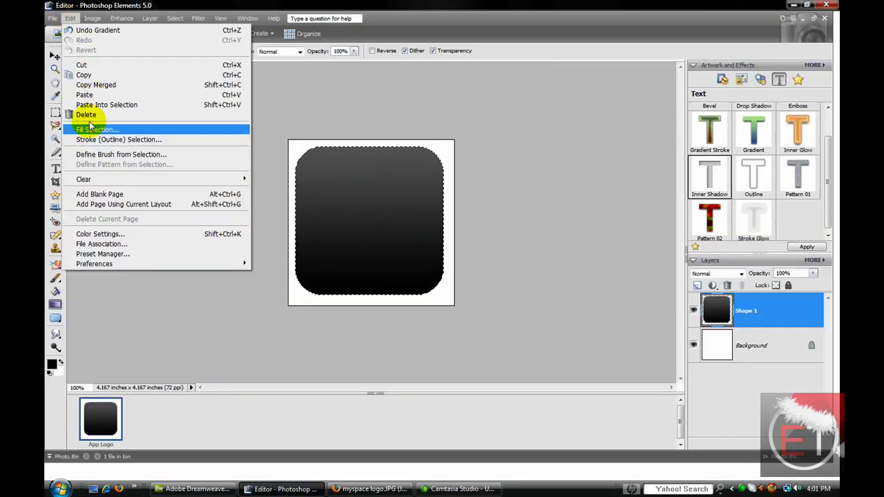
pyautogui.click(84, 95)
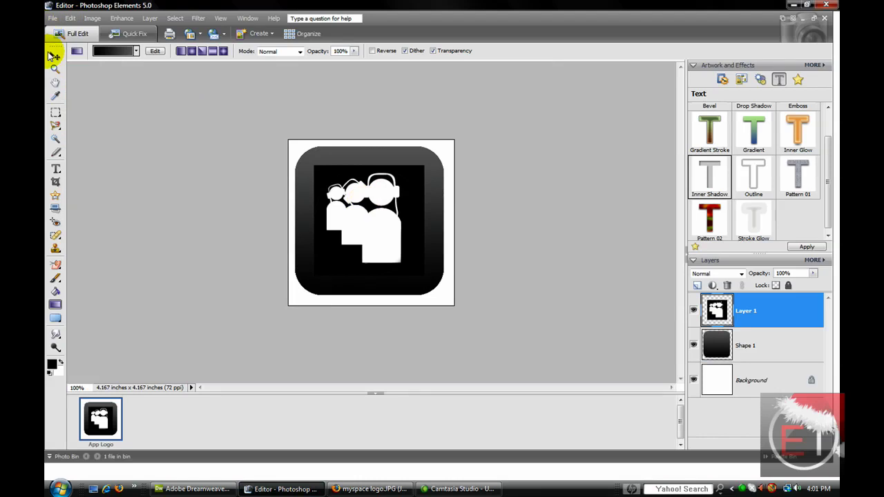
pyautogui.click(54, 55)
pyautogui.moveTo(353, 213)
pyautogui.mouseDown()
pyautogui.moveTo(359, 216)
pyautogui.moveTo(352, 210)
pyautogui.mouseUp()
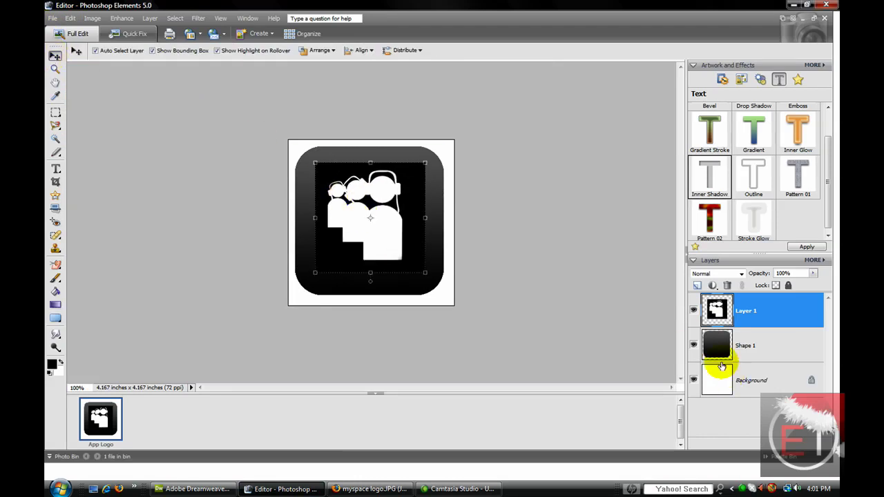
pyautogui.click(695, 347)
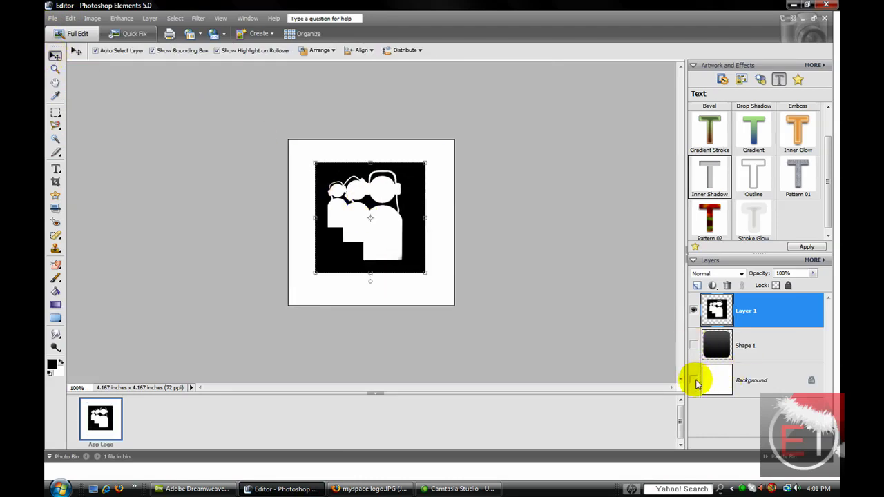
# Step: Hide the Background, then Magic Wand the logo's black area, delete it and deselect
pyautogui.click(695, 381)
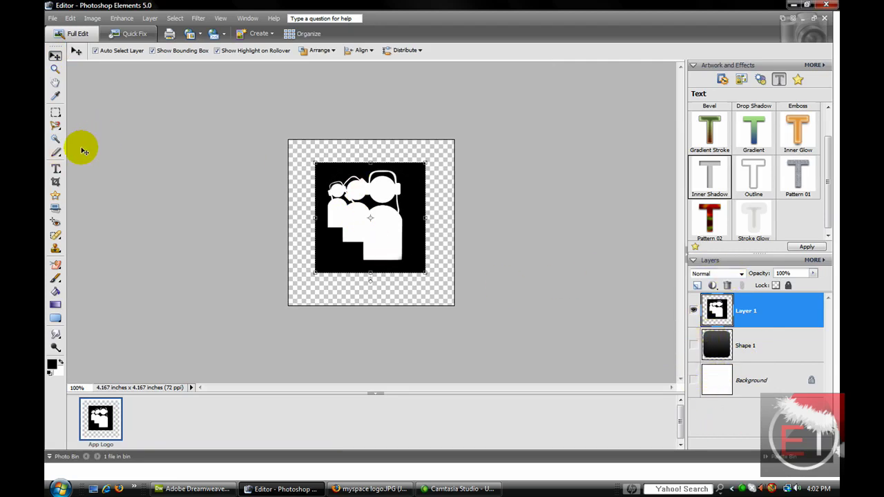
pyautogui.click(56, 139)
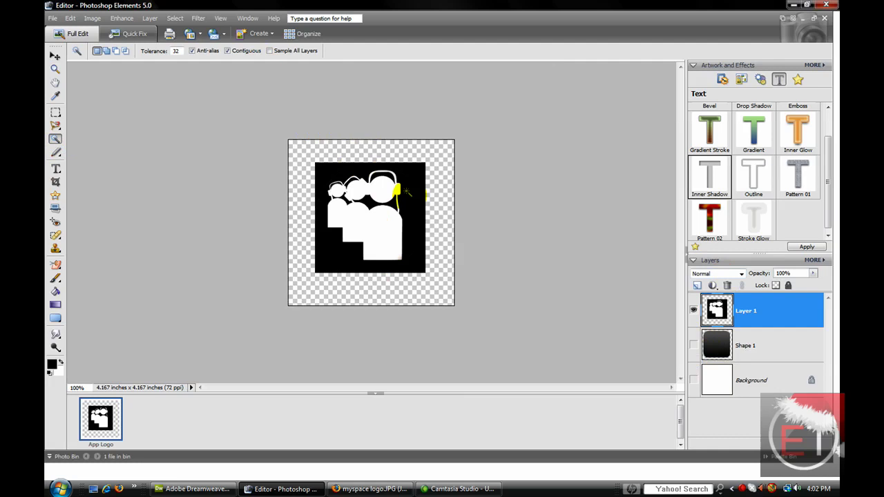
pyautogui.press('Delete')
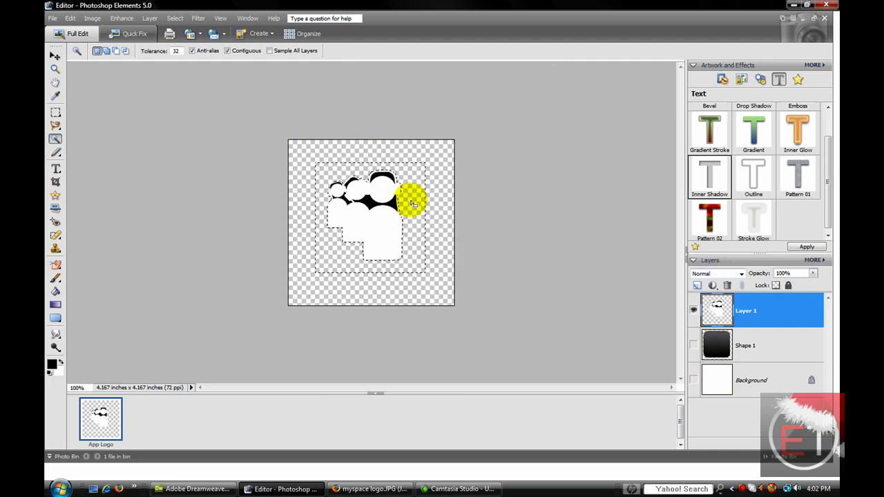
pyautogui.hotkey('ctrl', 'd')
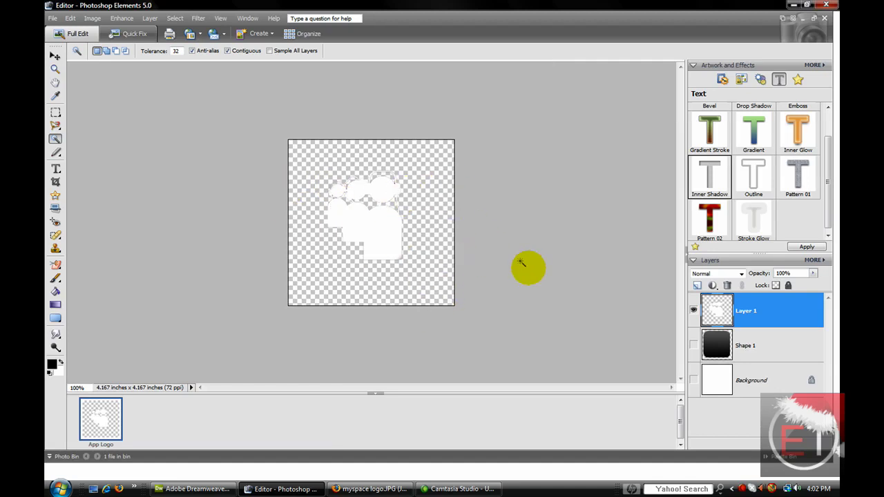
# Step: Show Shape 1 and the Background again and nudge the logo slightly right and down
pyautogui.click(693, 345)
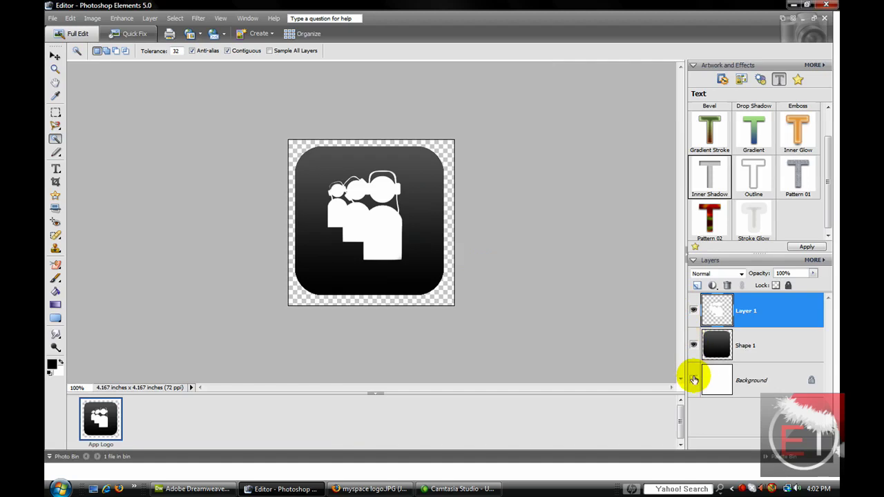
pyautogui.click(693, 380)
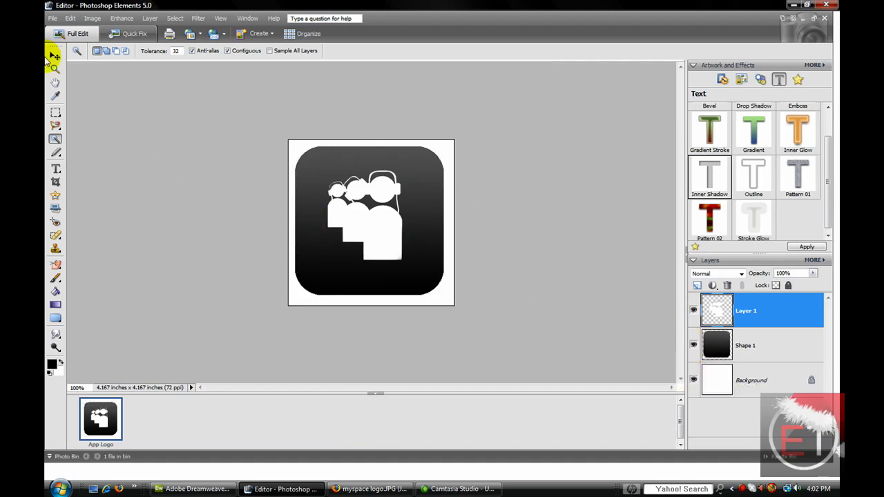
pyautogui.click(54, 56)
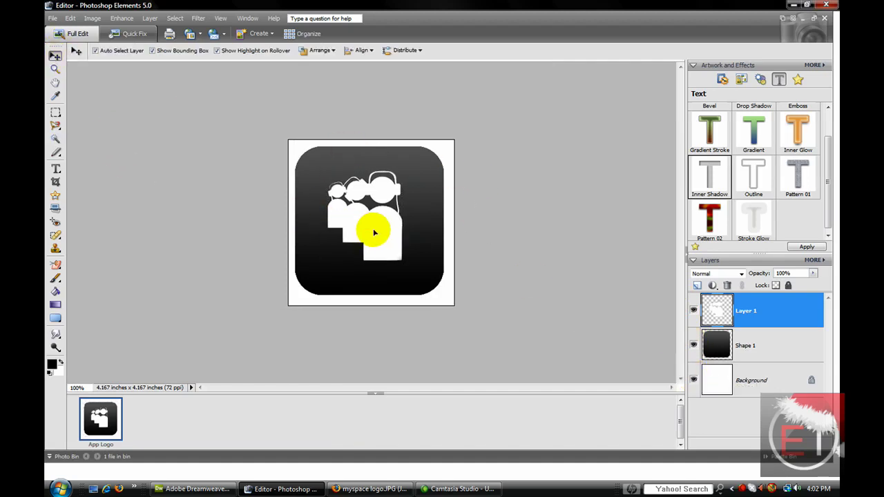
pyautogui.moveTo(374, 233); pyautogui.dragTo(377, 235)
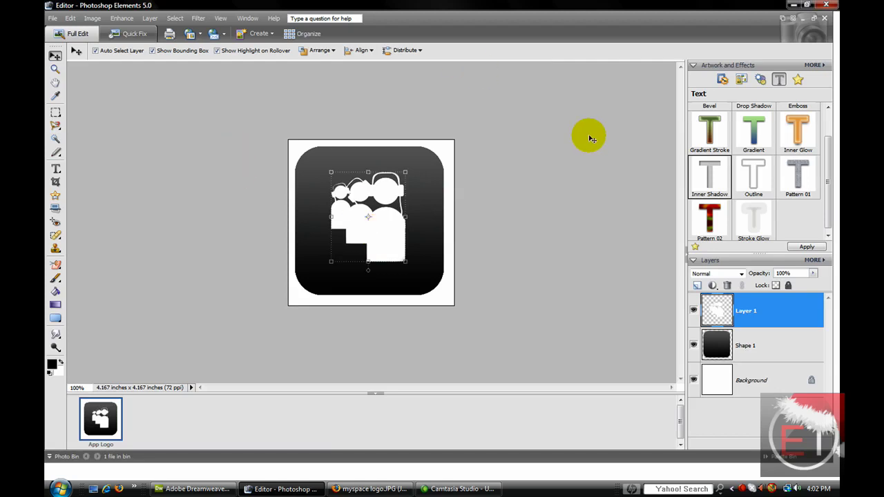
pyautogui.click(566, 173)
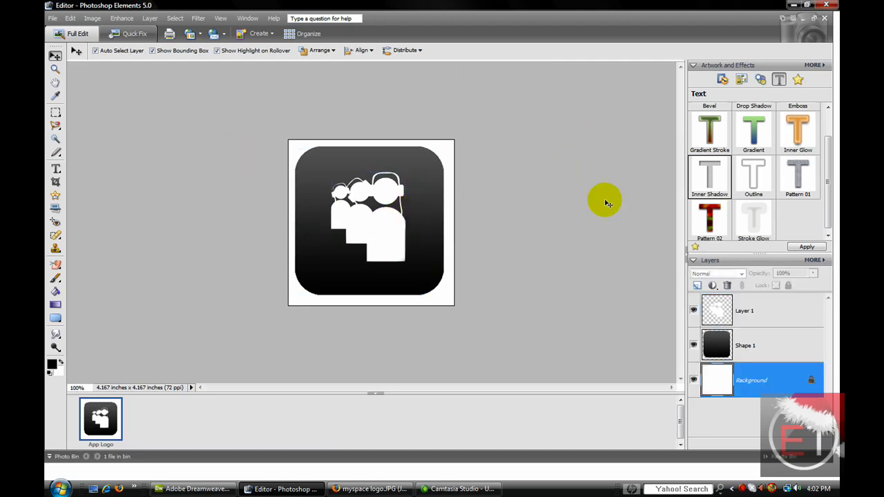
# Step: Draw a wide ellipse spanning the icon's top edge with the Ellipse tool
pyautogui.click(56, 320)
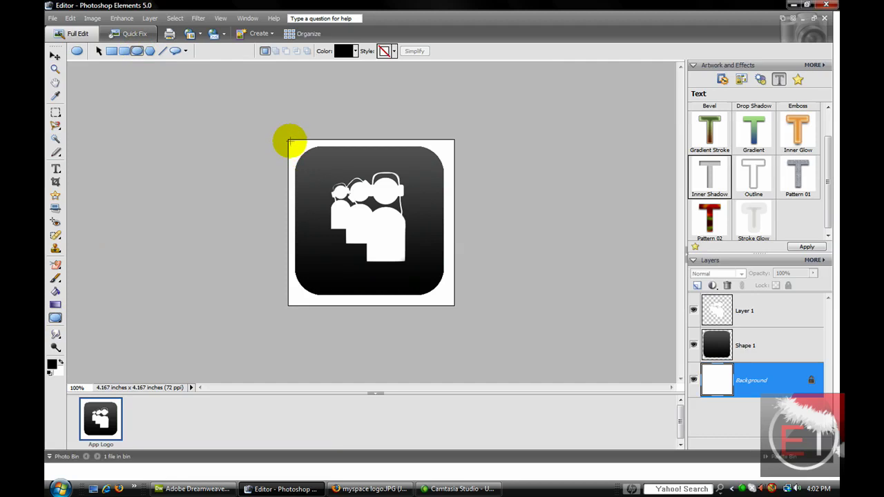
pyautogui.moveTo(290, 143); pyautogui.dragTo(380, 166)
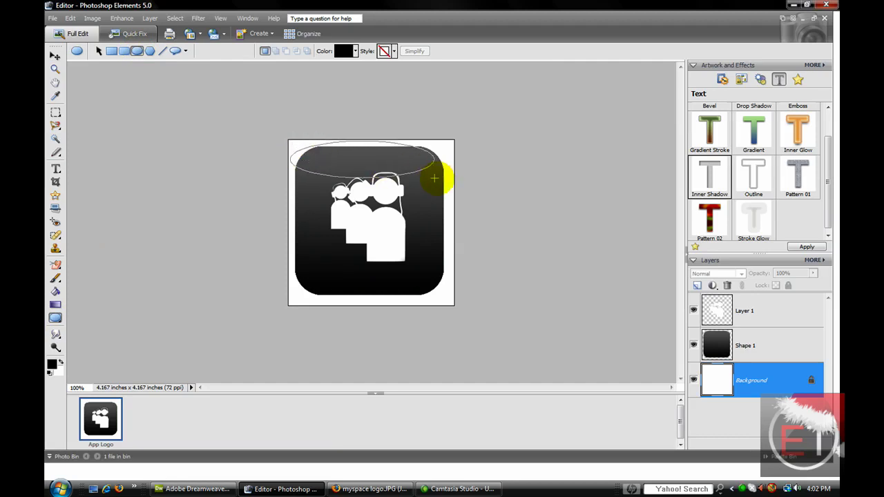
pyautogui.moveTo(434, 179); pyautogui.dragTo(452, 190)
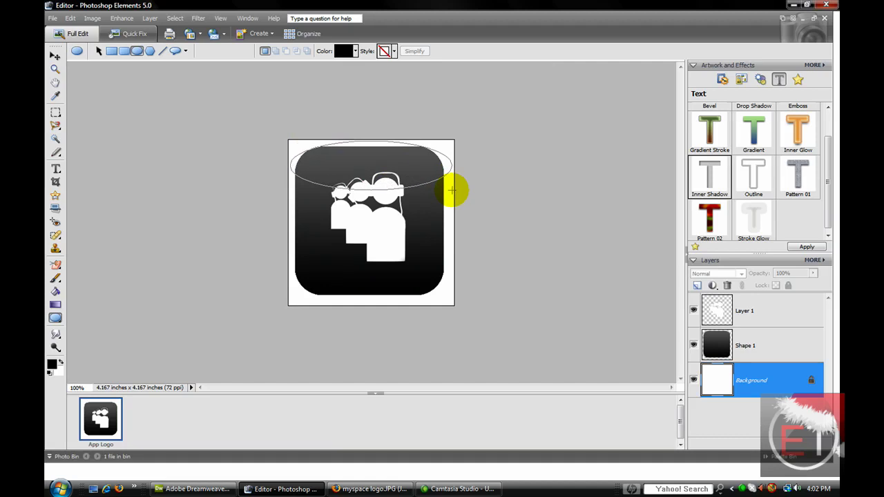
pyautogui.moveTo(452, 190); pyautogui.dragTo(454, 188)
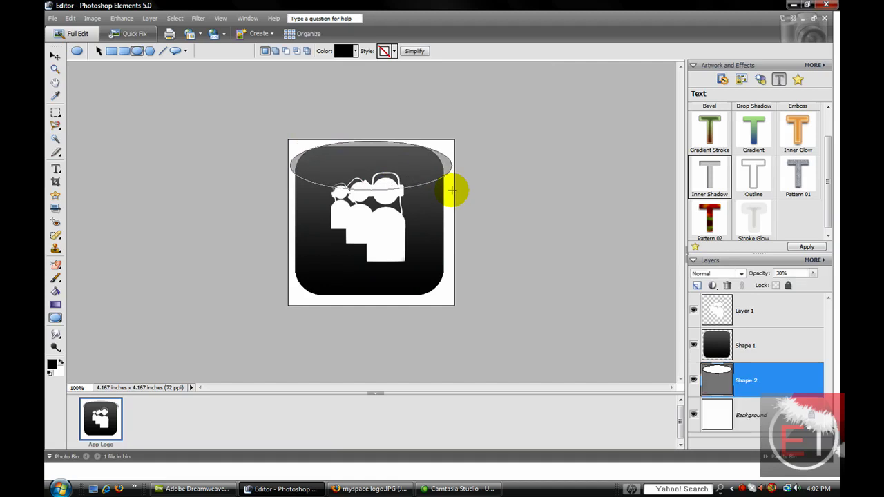
# Step: Set the ellipse shape colour to white
pyautogui.click(357, 53)
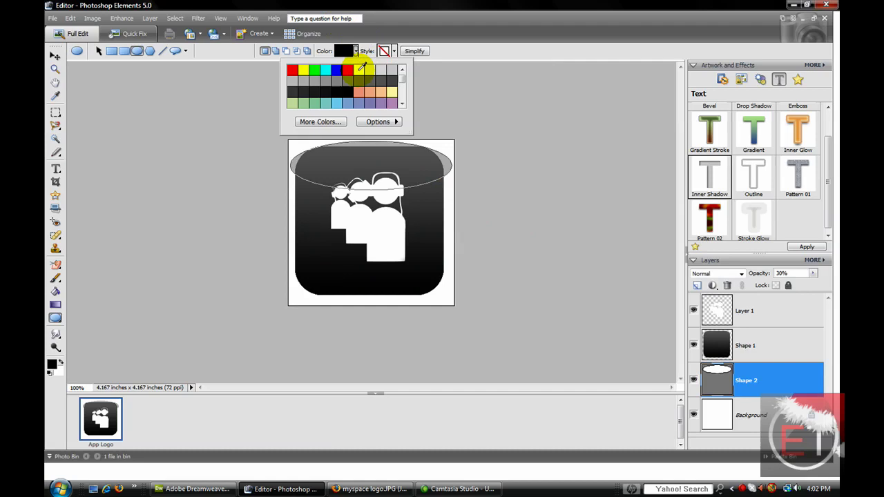
pyautogui.click(359, 70)
pyautogui.click(481, 121)
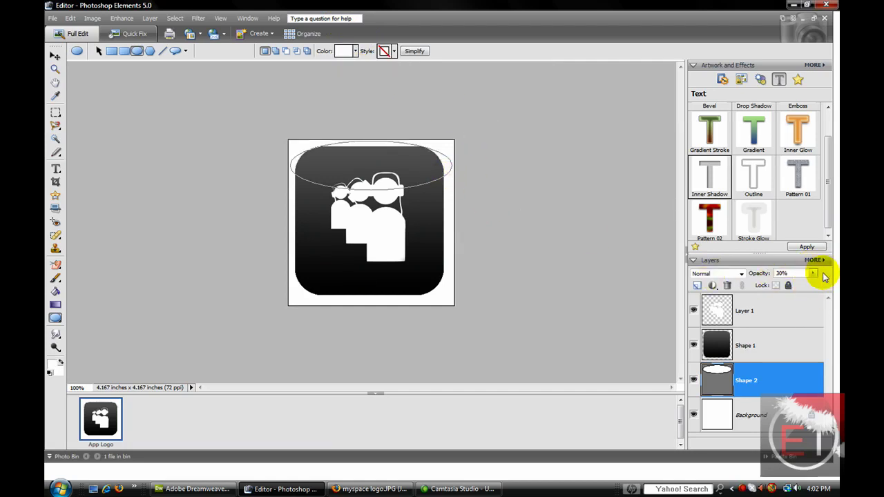
# Step: Move Shape 2 above the logo layer and lower its opacity to 15%
pyautogui.moveTo(813, 273); pyautogui.dragTo(829, 289)
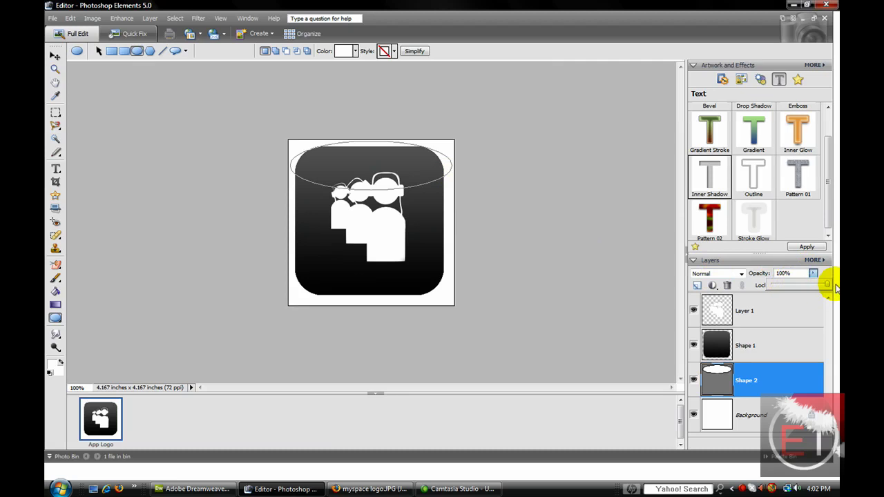
pyautogui.click(750, 375)
pyautogui.moveTo(759, 329); pyautogui.dragTo(760, 300)
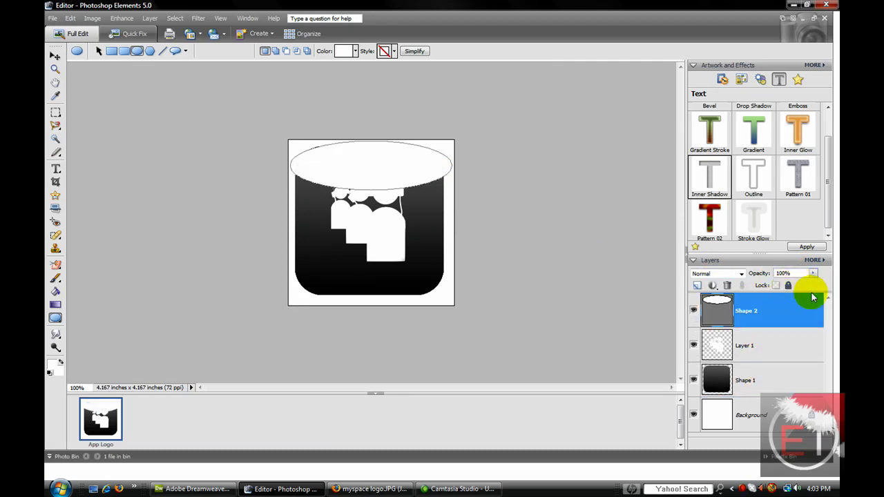
pyautogui.moveTo(813, 273); pyautogui.dragTo(768, 289)
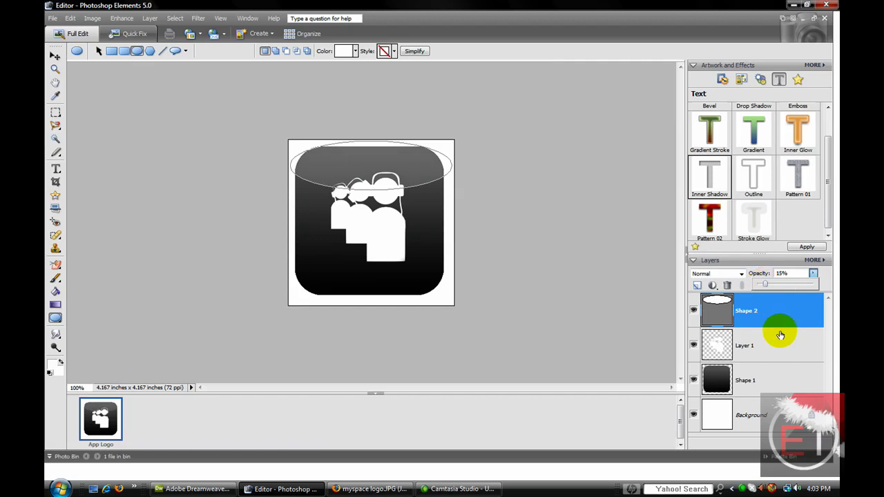
pyautogui.click(781, 339)
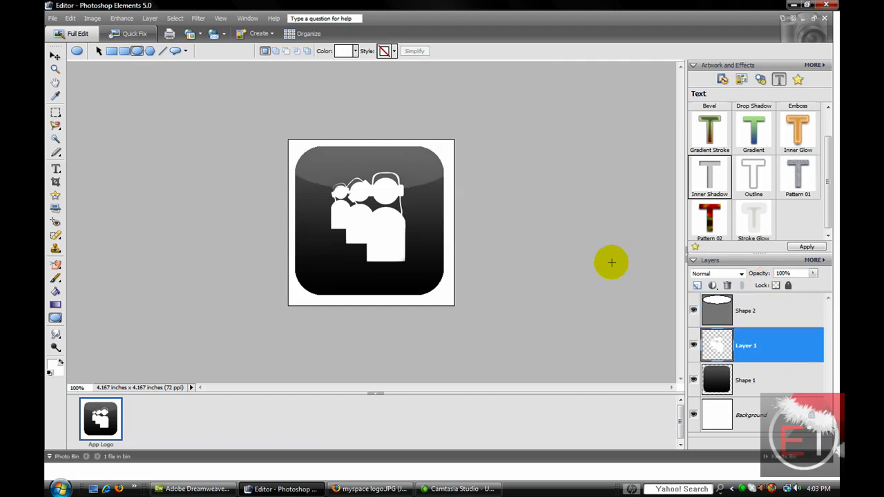